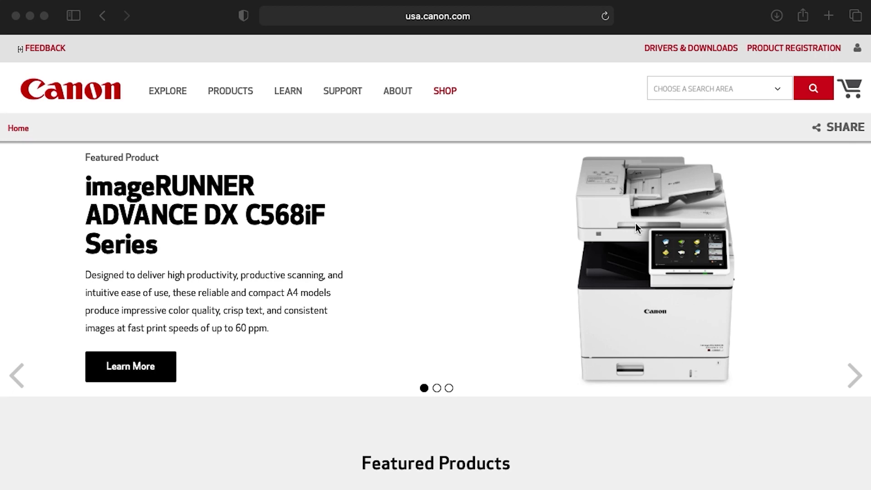
- Go to ij.start.canon in Safari and begin Set Up on the Canon Official Manuals page
click(556, 21)
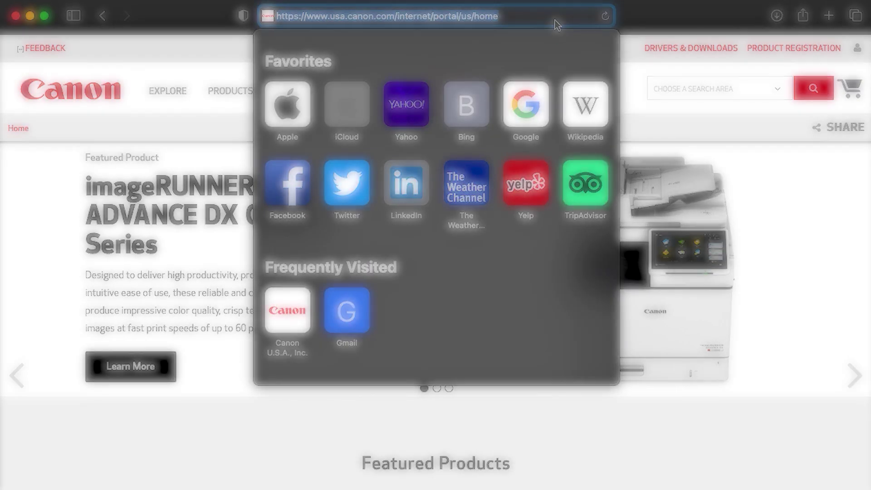
text(ij.manual.canon)
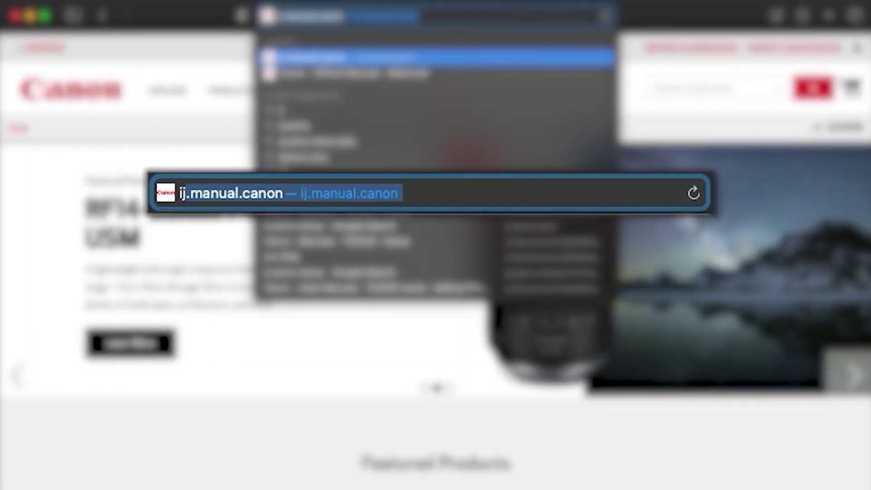
key(BackSpace)
key(BackSpace)
key(BackSpace)
text(st)
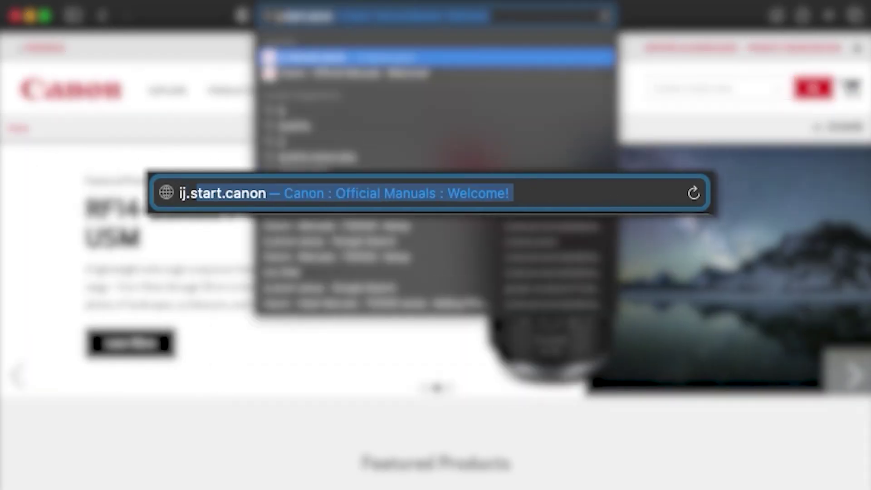
text(art.canon)
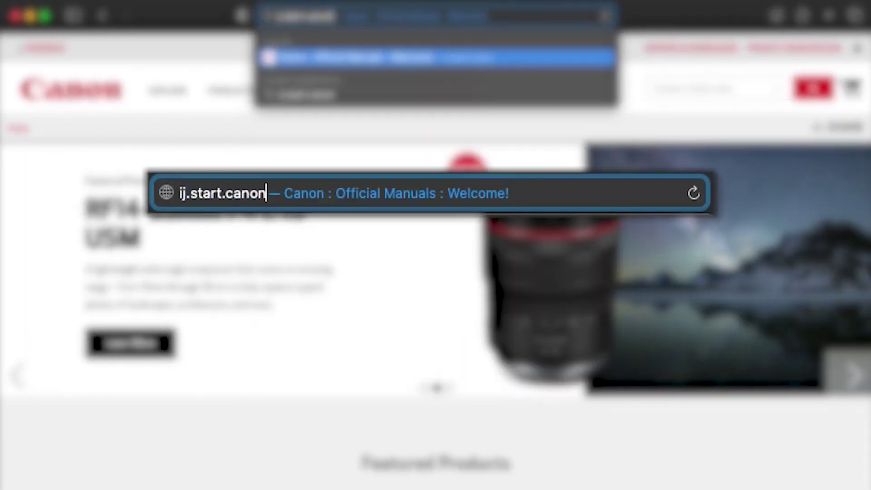
click(537, 57)
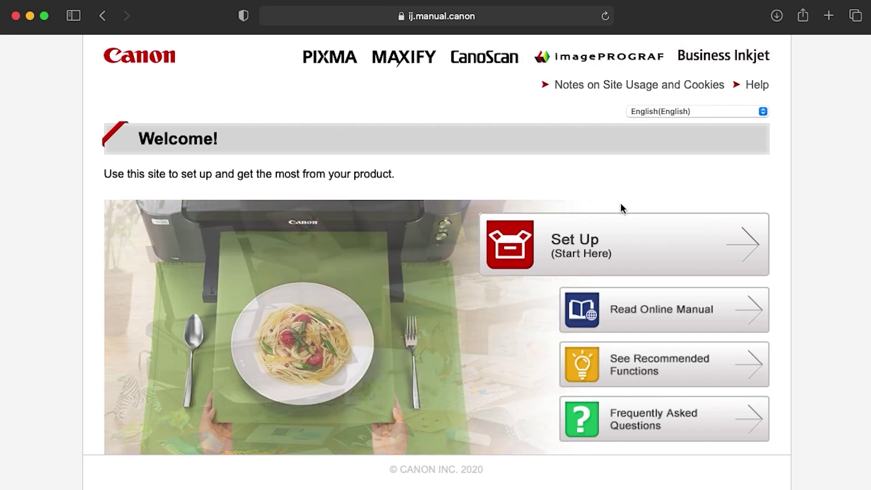
click(667, 236)
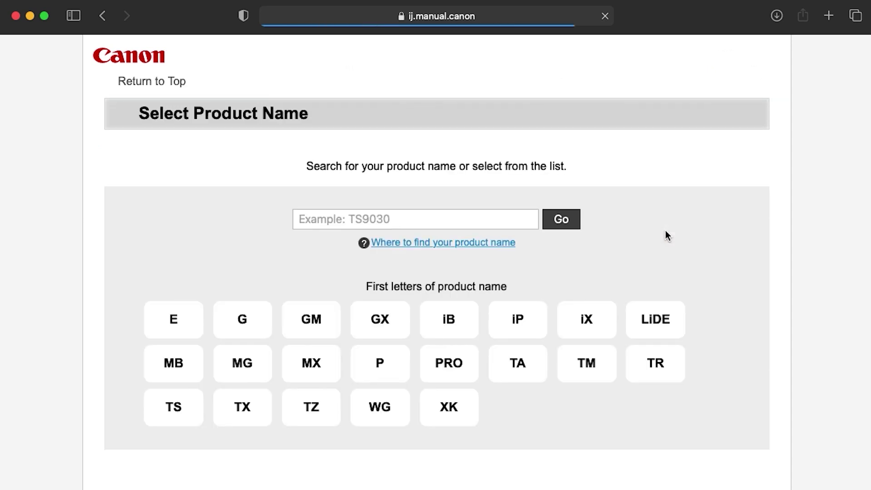
- Search for the TS3520 model, load its setup page and start its setup guide
click(517, 219)
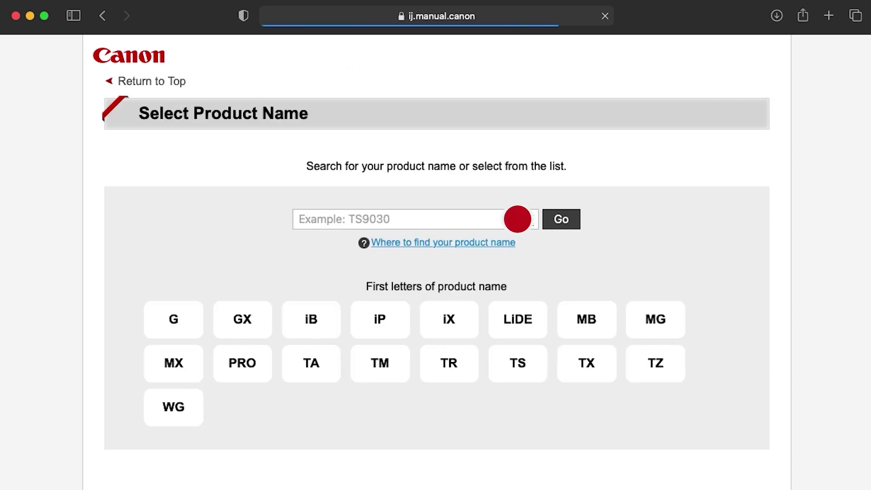
text(TS3)
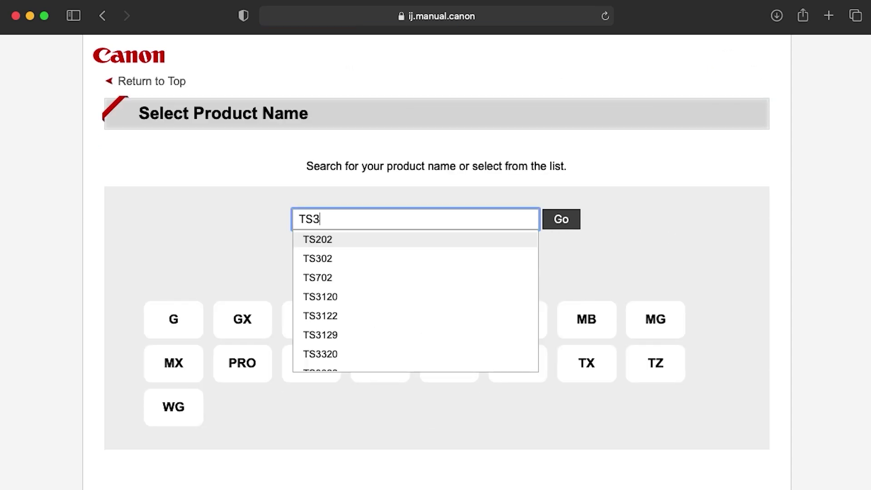
text(520)
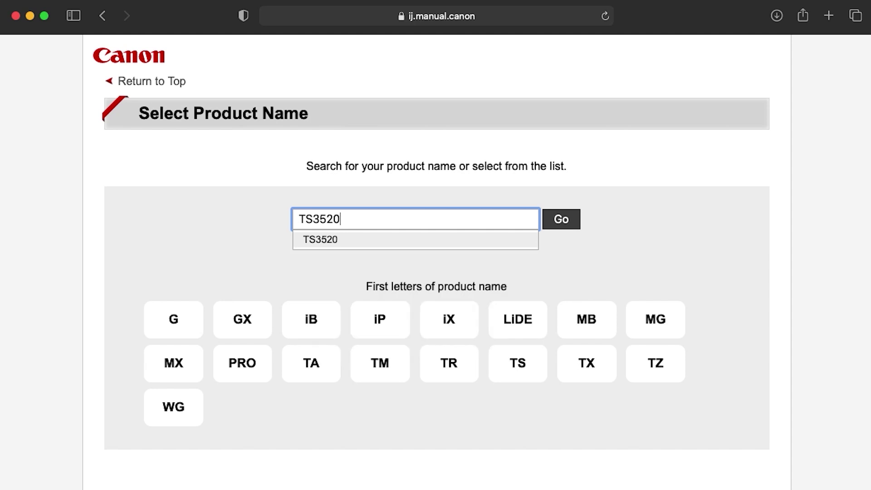
click(494, 242)
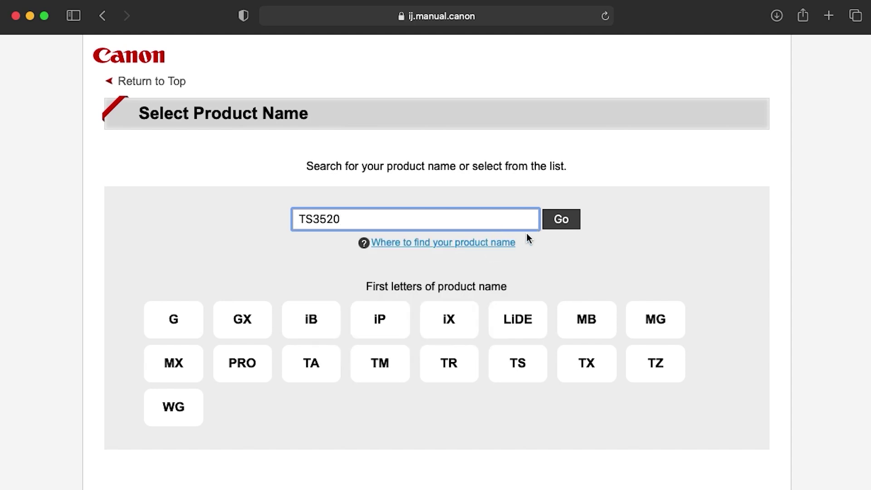
click(561, 219)
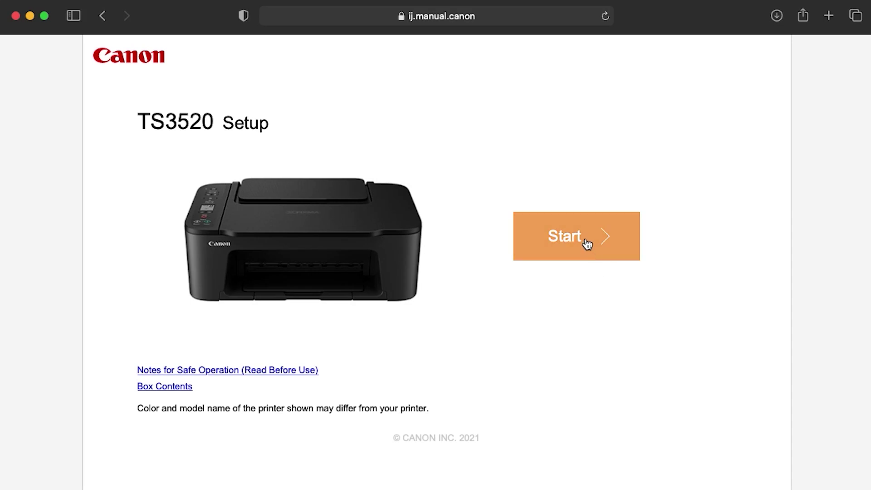
click(586, 243)
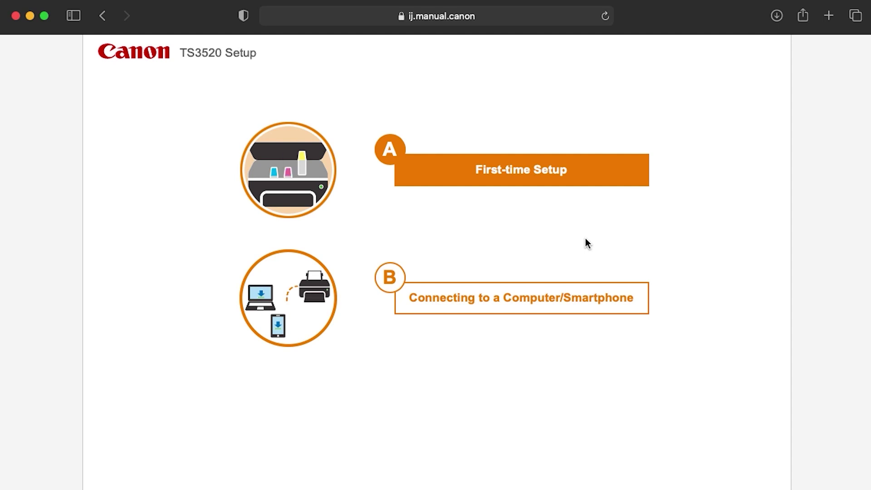
- Choose Connecting to a Computer/Smartphone, download the macOS software and open mac-ts3500-1_1-mcd.dmg
click(576, 298)
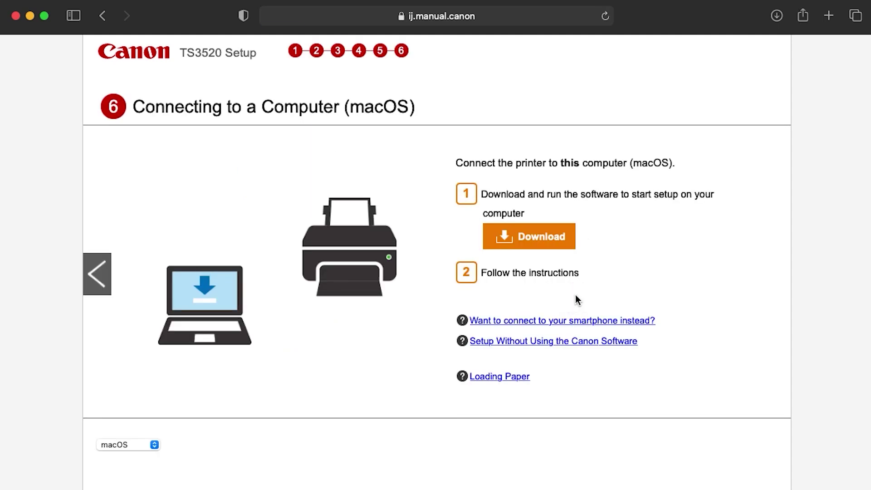
click(548, 244)
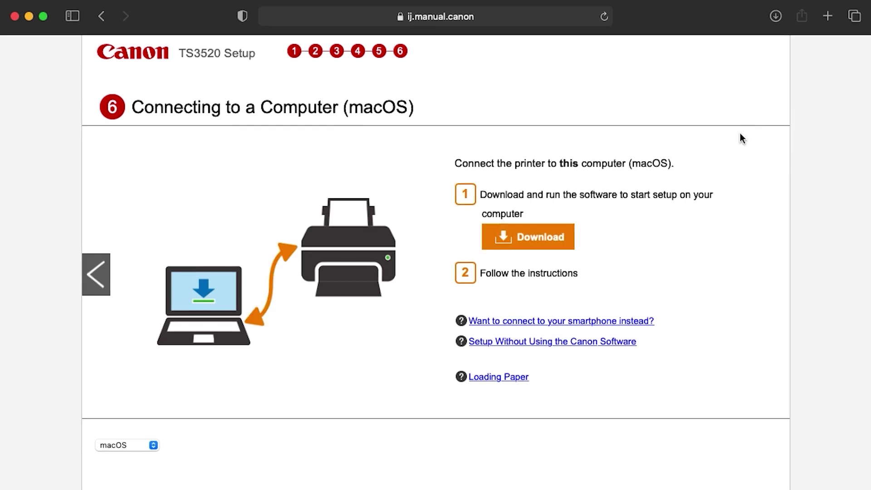
click(774, 16)
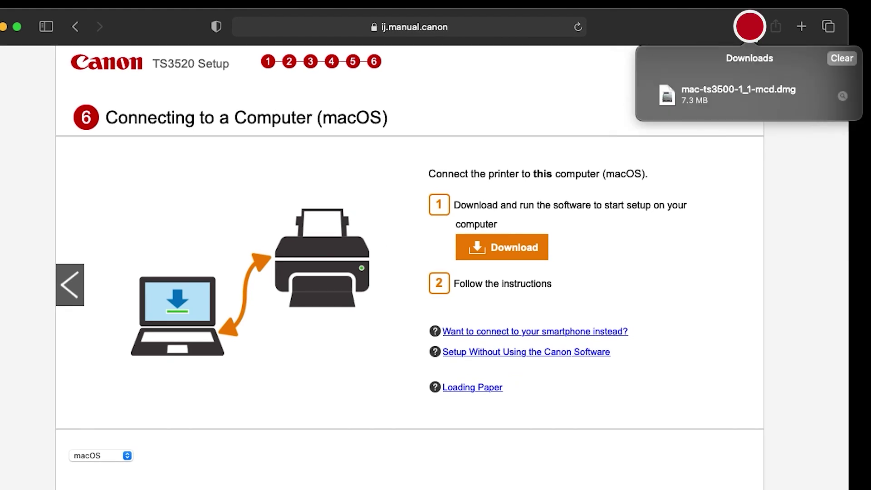
click(746, 93)
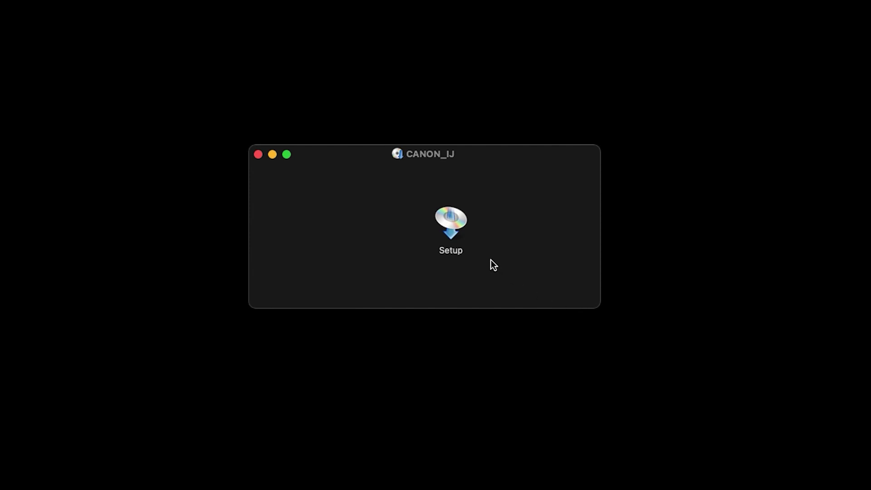
- Launch the Setup app from the disk image and allow the downloaded app to run
click(455, 224)
double_click(455, 225)
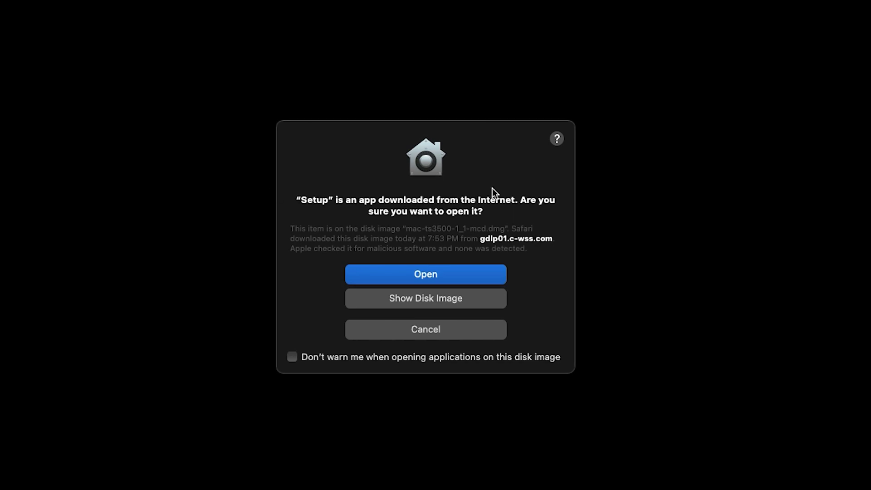
click(447, 280)
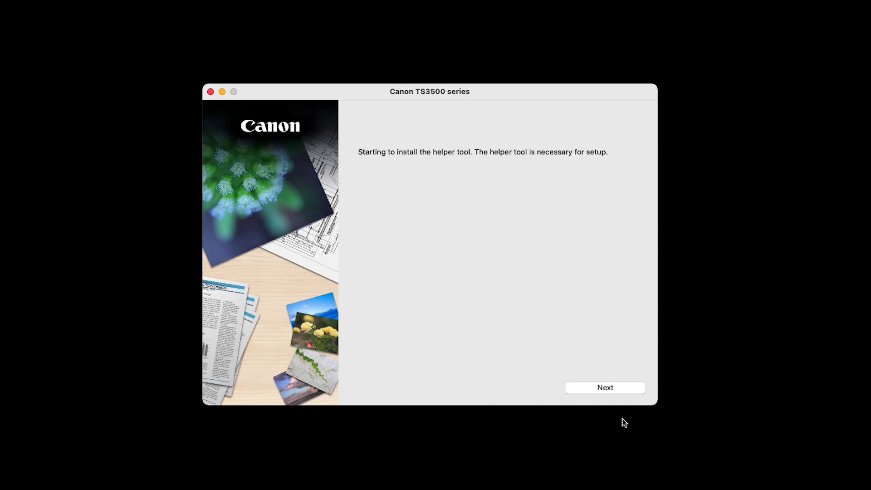
- Enter the admin password and install the installer's helper tool
click(614, 388)
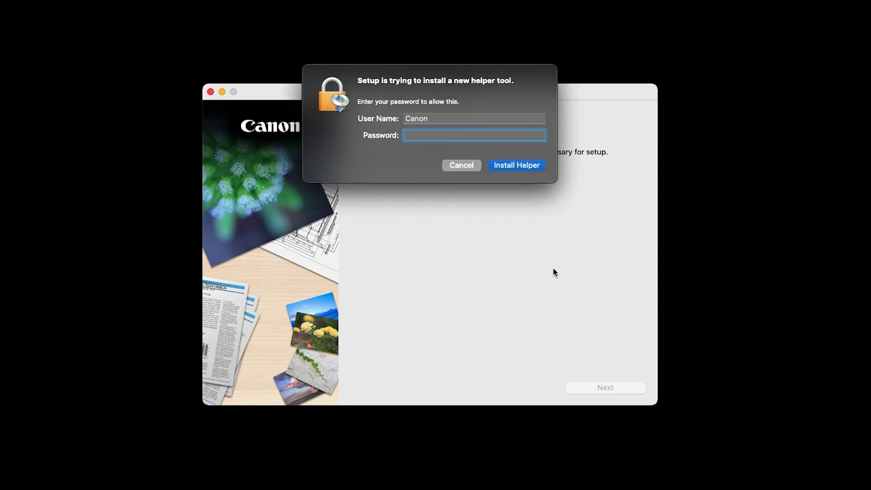
click(515, 134)
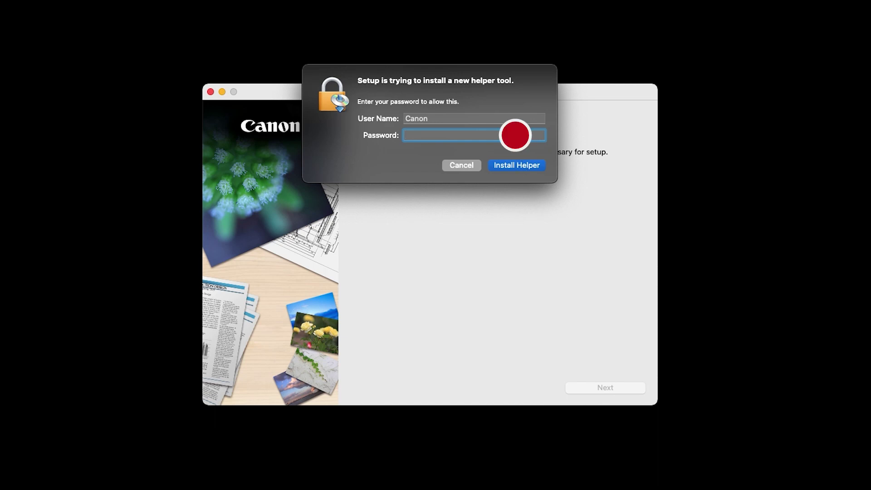
text(********)
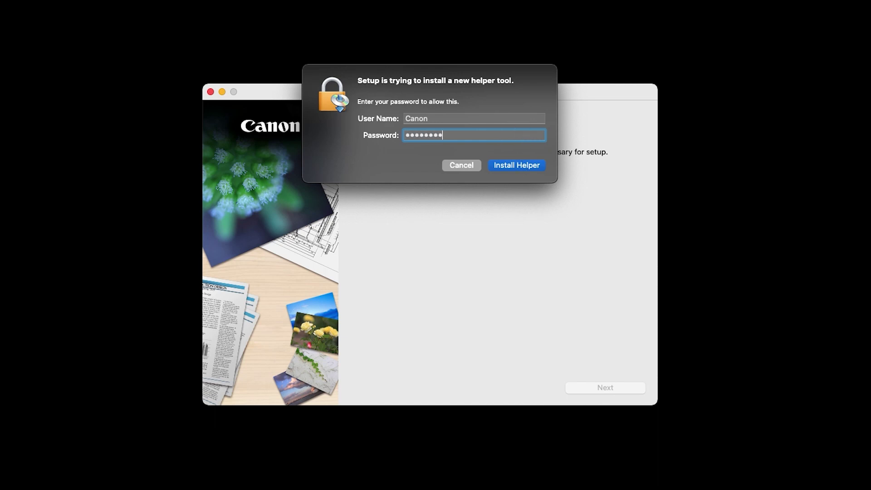
click(514, 162)
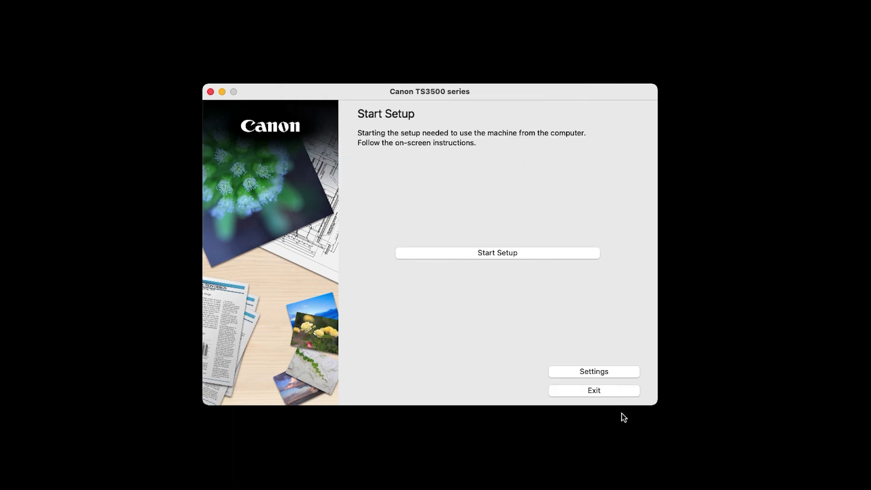
- Start setup, pass the security notice, accept the license and decline sending product information to Canon
click(536, 253)
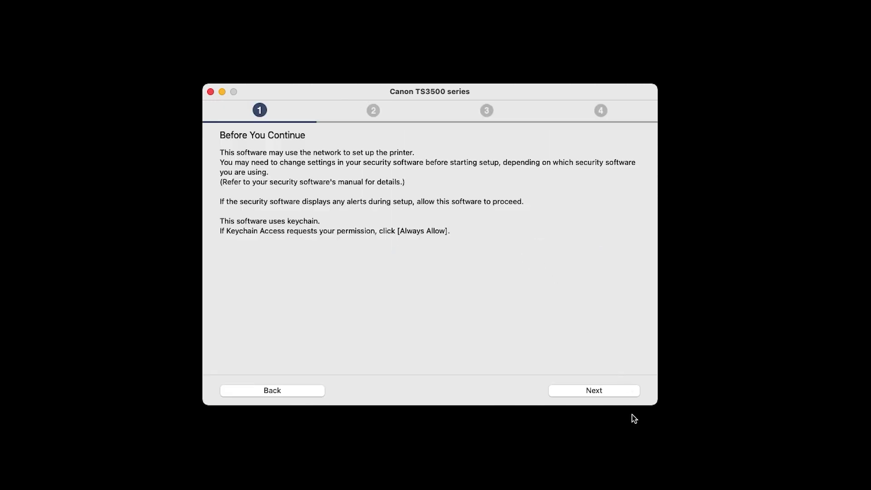
click(614, 391)
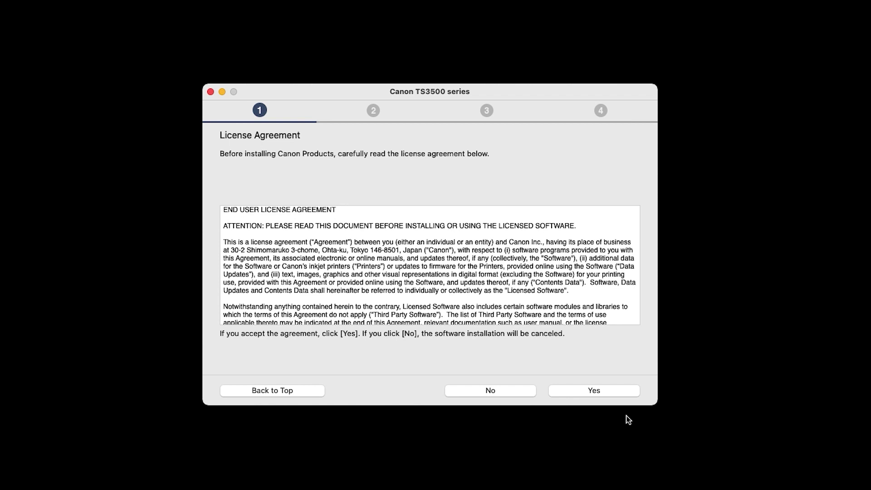
click(613, 390)
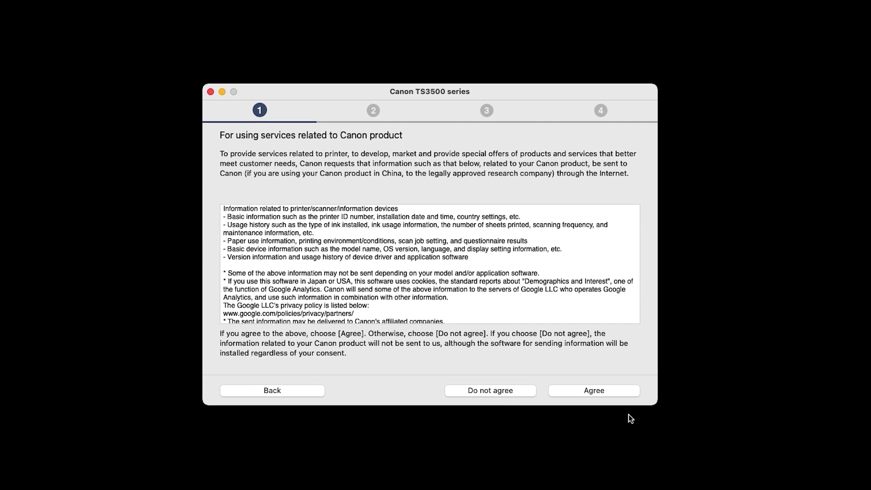
click(526, 390)
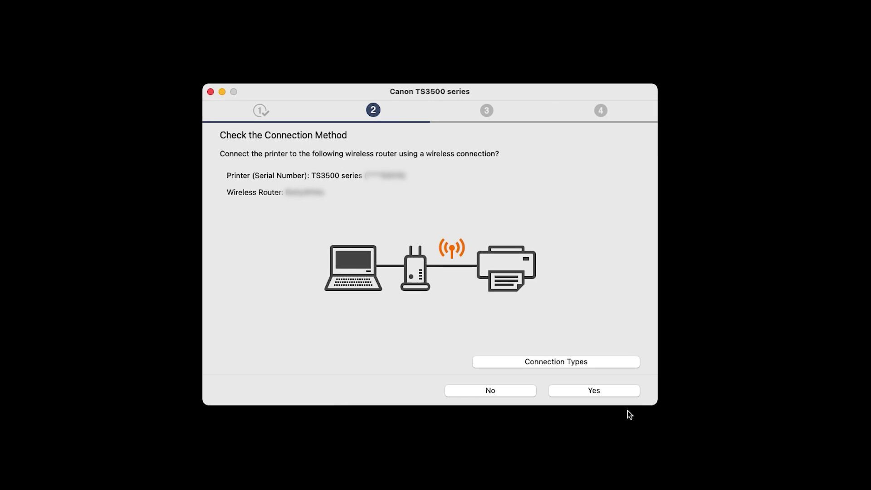
- Confirm the wireless router connection method and continue once the connection completes
click(616, 390)
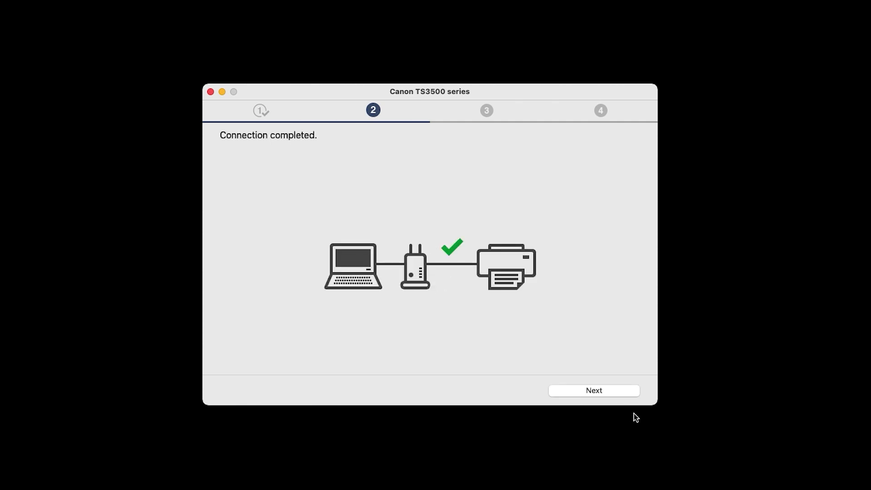
click(622, 392)
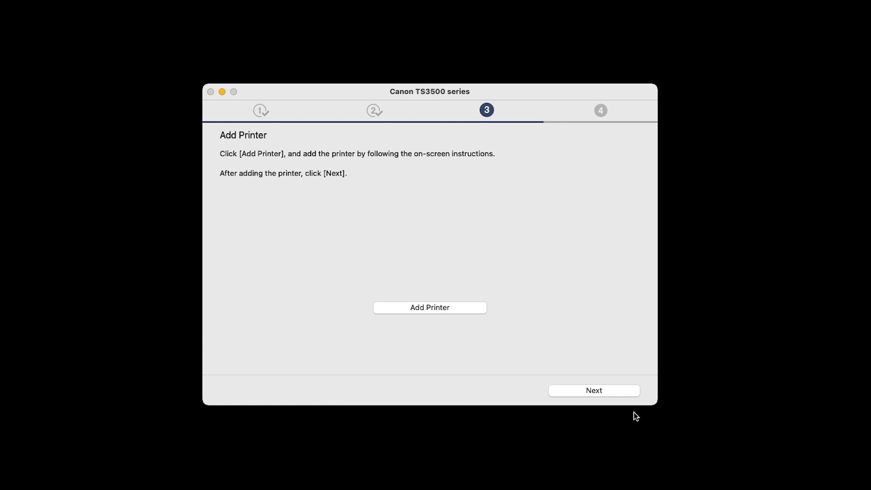
- In macOS Add Printer, select Canon TS3500 series with Secure AirPrint and add it
click(477, 311)
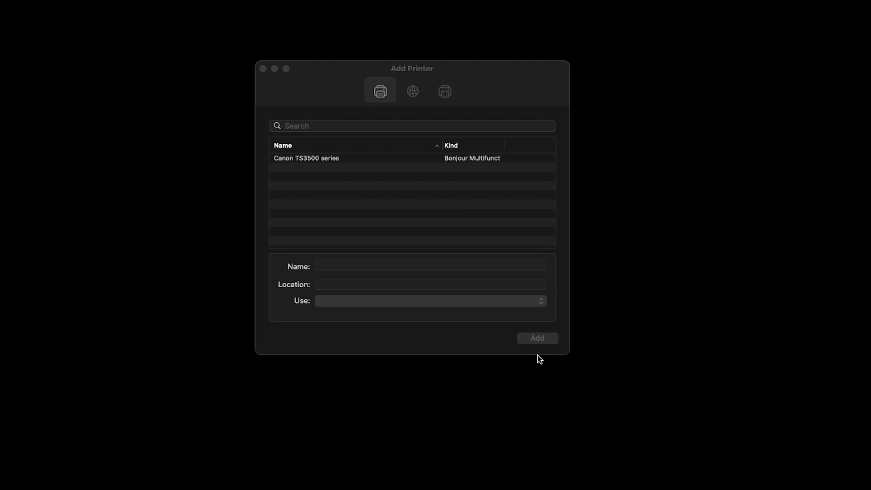
click(394, 164)
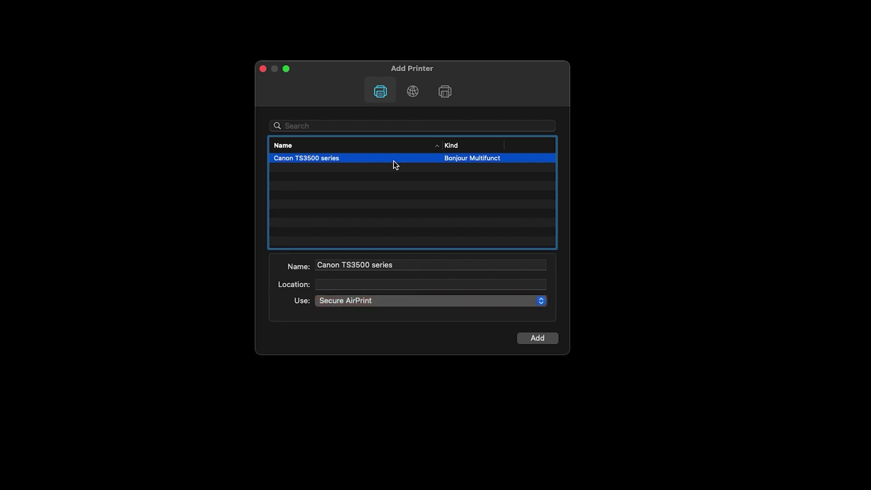
click(537, 339)
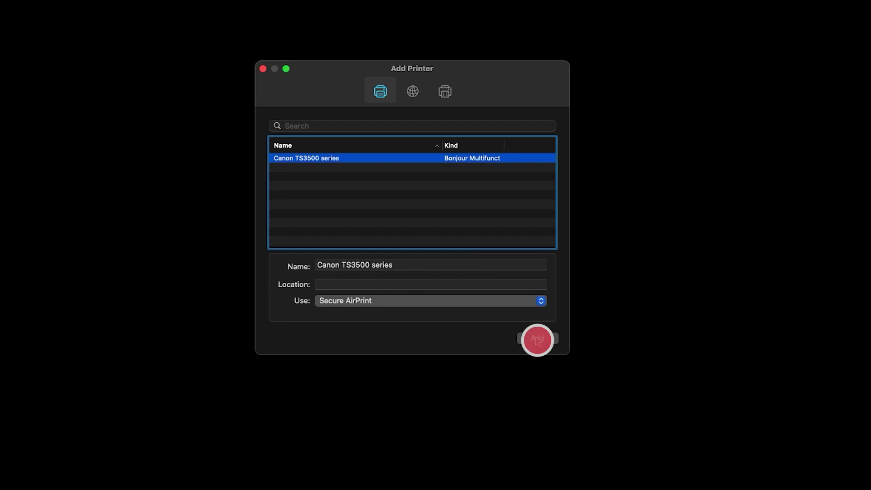
click(537, 339)
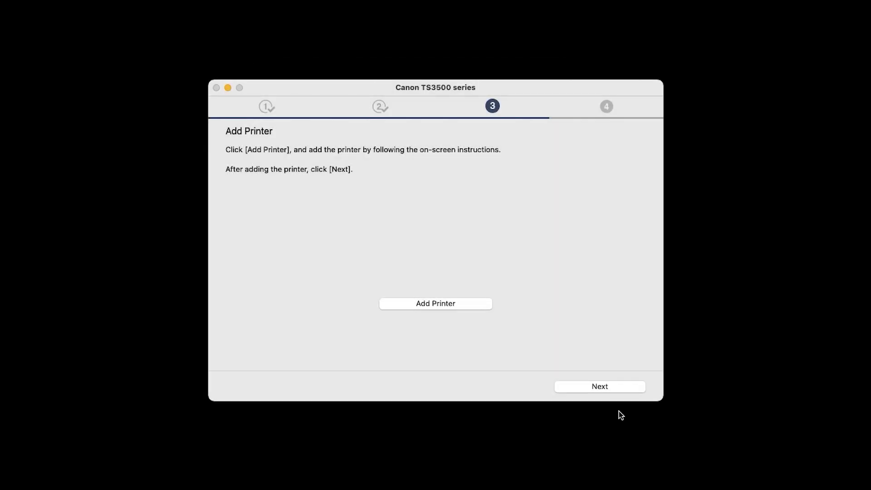
- Continue past the Add Printer and print-ready confirmation pages to the final online page
click(604, 386)
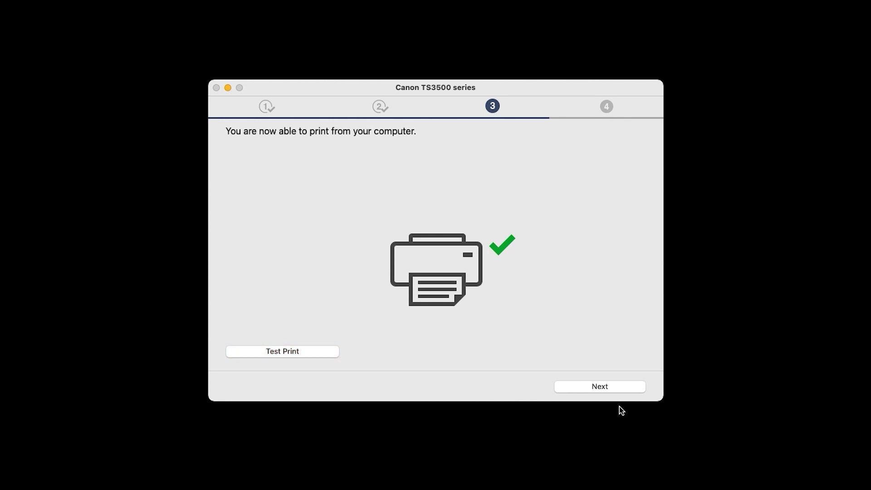
click(605, 389)
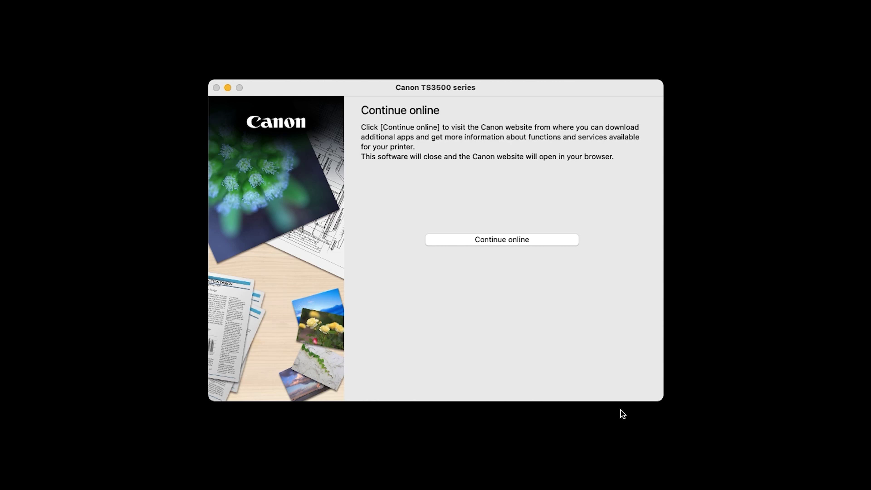
- Choose Continue online to close setup and head to the Canon website
click(552, 241)
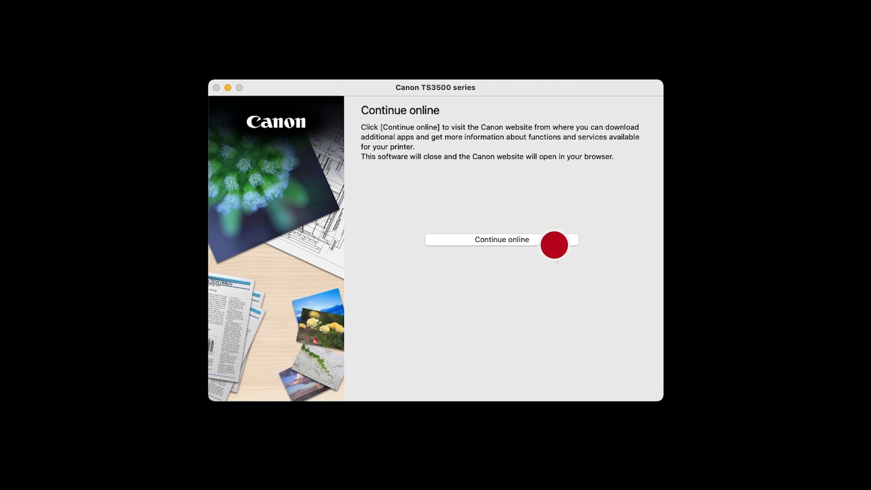